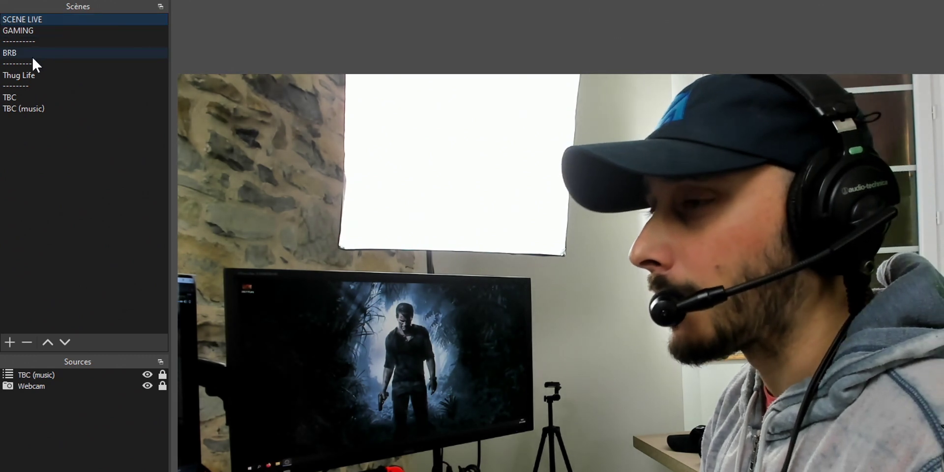
In the BRB scene, enable the Blur filter on the Freeze + Flou group and look through its Freeze filter settings
{"action": "left_click", "coordinate": [32, 55]}
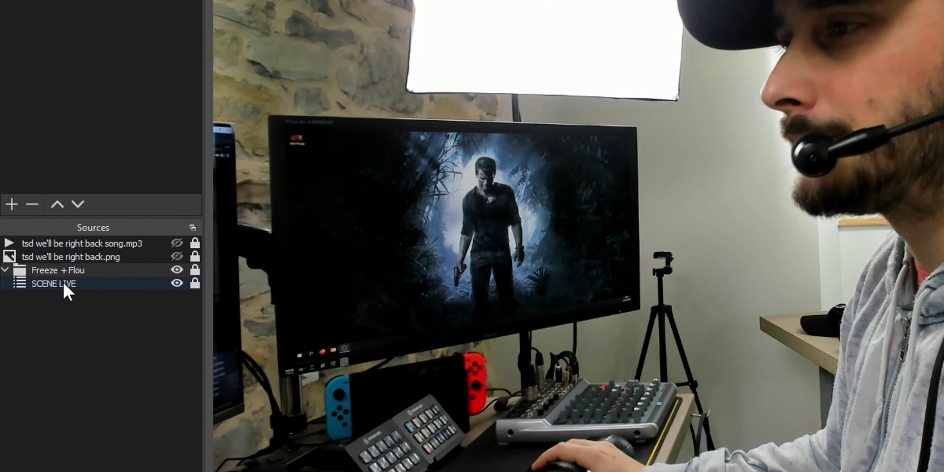
{"action": "left_click", "coordinate": [80, 285]}
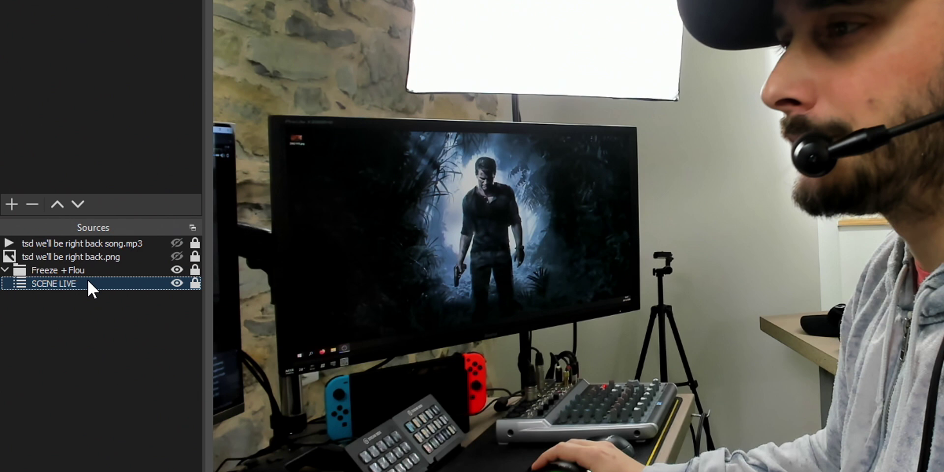
{"action": "left_click", "coordinate": [80, 268]}
{"action": "right_click", "coordinate": [81, 268]}
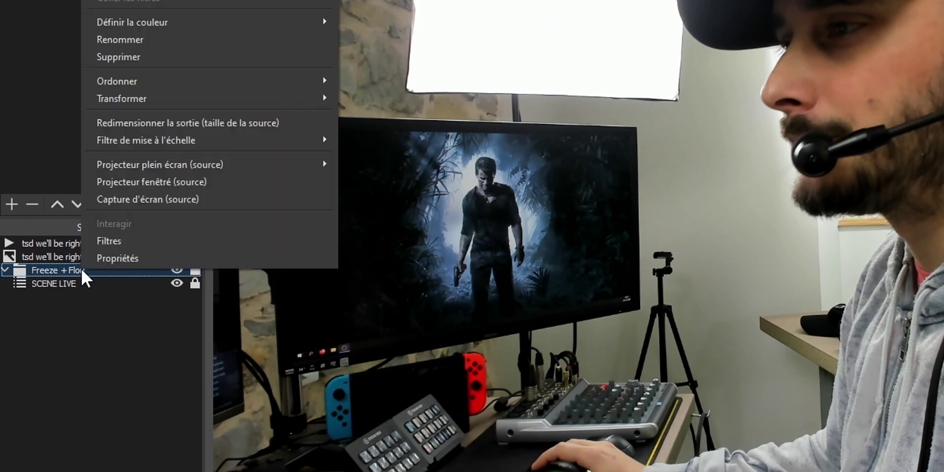
{"action": "left_click", "coordinate": [103, 240]}
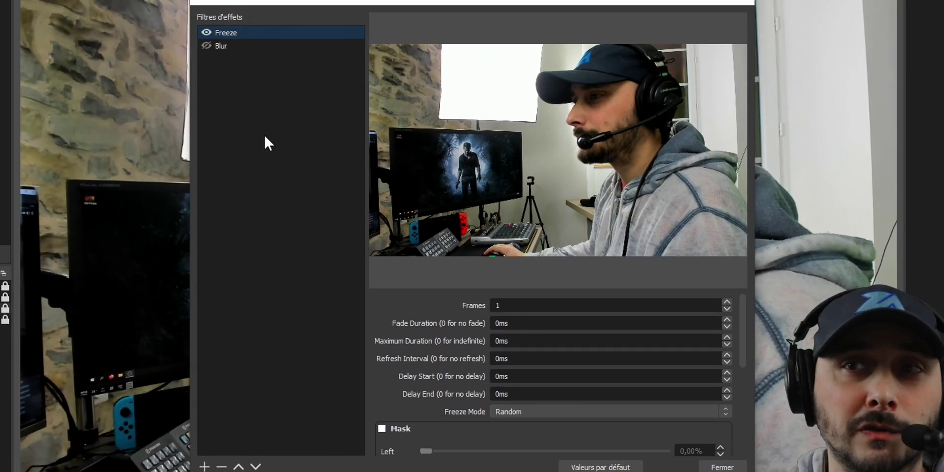
{"action": "left_click", "coordinate": [206, 45]}
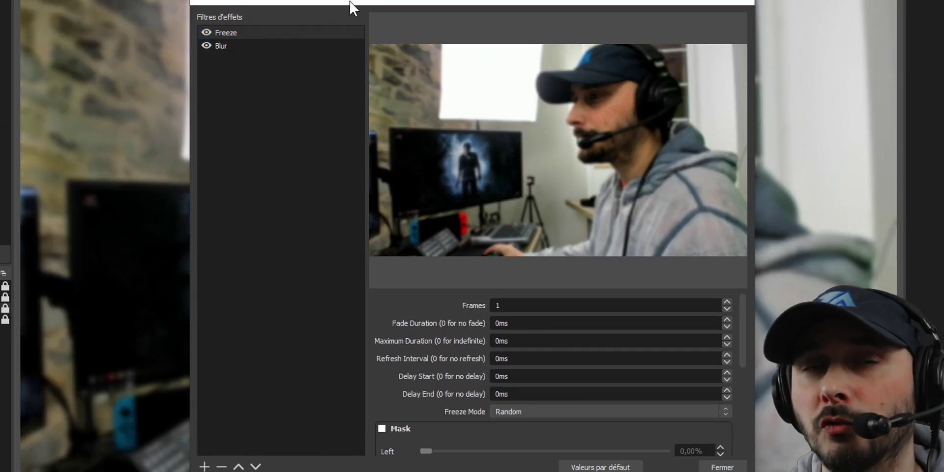
{"action": "scroll", "coordinate": [397, 317], "scroll_direction": "down", "scroll_amount": 5}
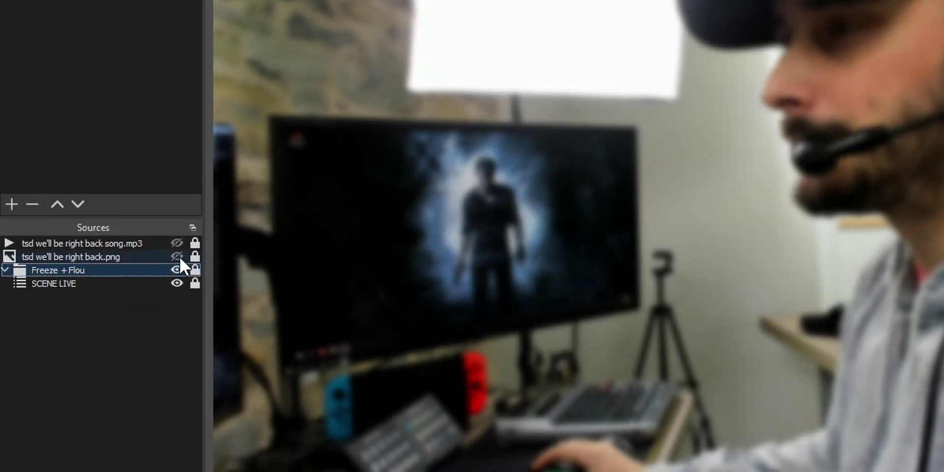
Make the tsd we'll be right back.png image and the tsd we'll be right back song.mp3 audio source visible
{"action": "left_click", "coordinate": [179, 257]}
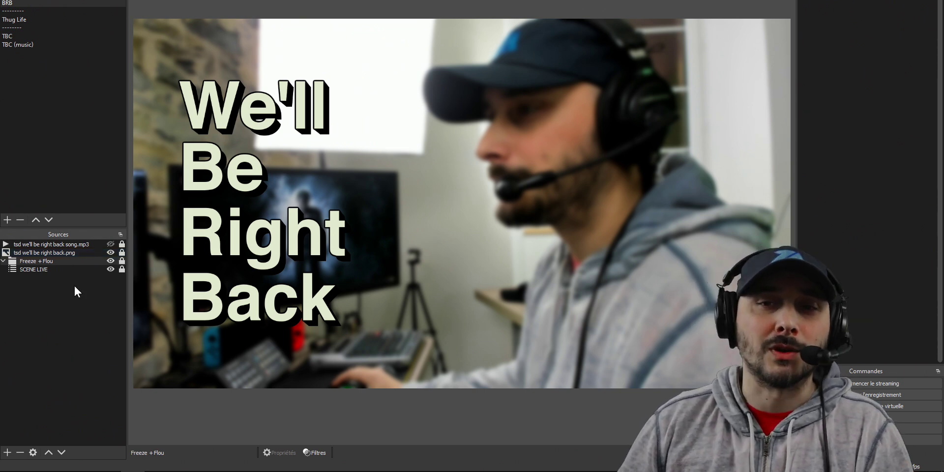
{"action": "left_click", "coordinate": [66, 253]}
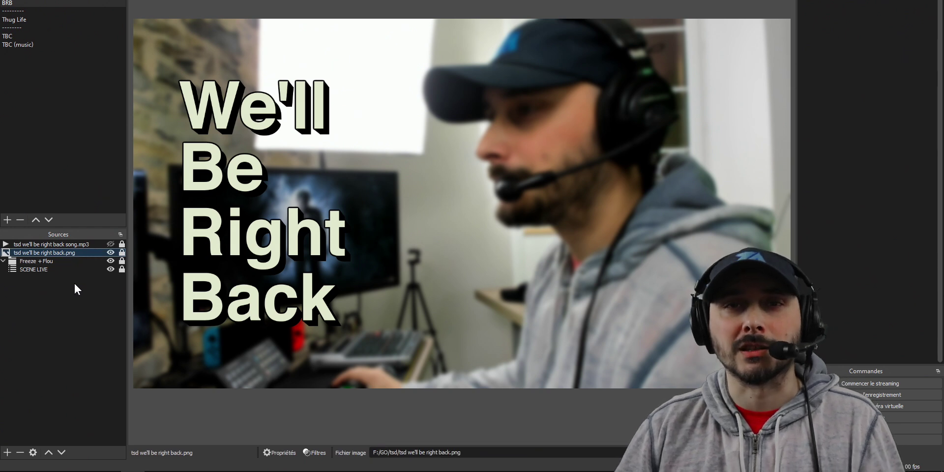
{"action": "left_click", "coordinate": [82, 245]}
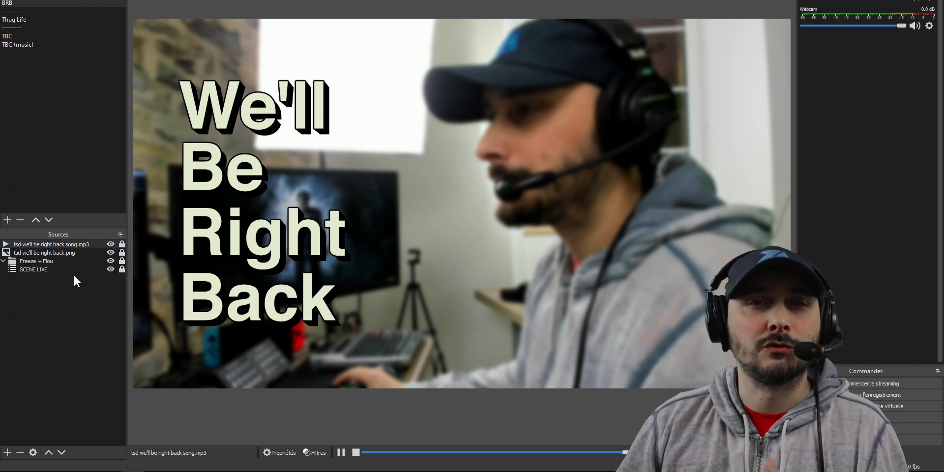
Examine the playback properties of the tsd we'll be right back song.mp3 source, including closing the file when inactive
{"action": "double_click", "coordinate": [81, 244]}
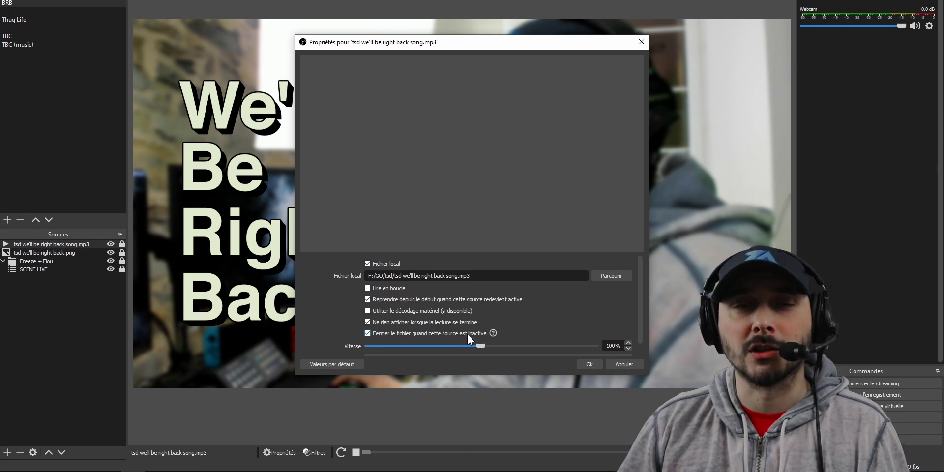
{"action": "mouse_move", "coordinate": [467, 332]}
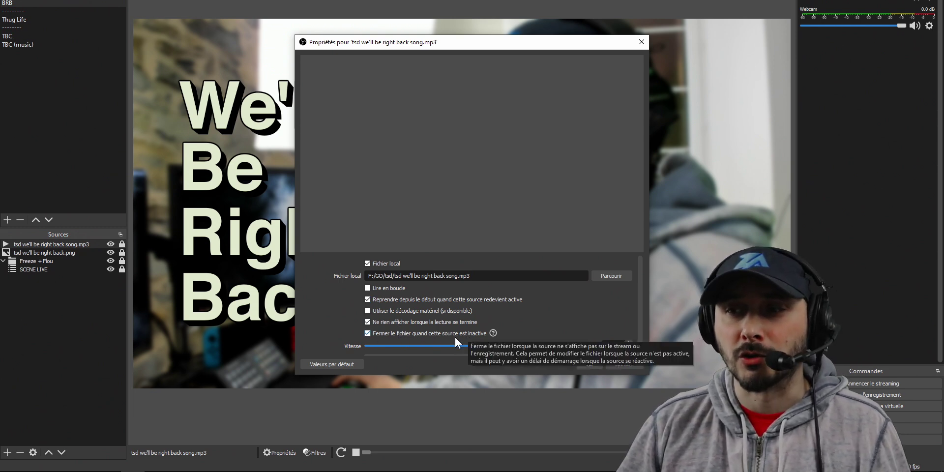
{"action": "key", "text": "Escape"}
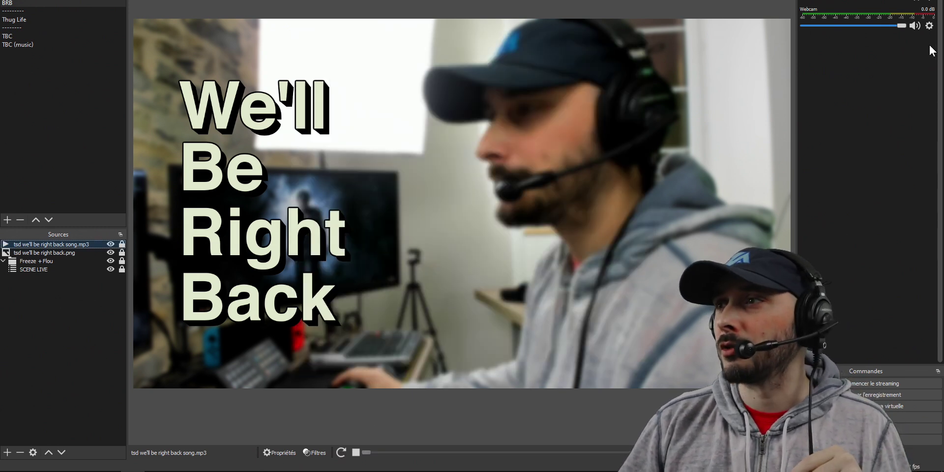
Check the song's audio monitoring option in the advanced audio properties and switch to the BRB scene
{"action": "right_click", "coordinate": [932, 9]}
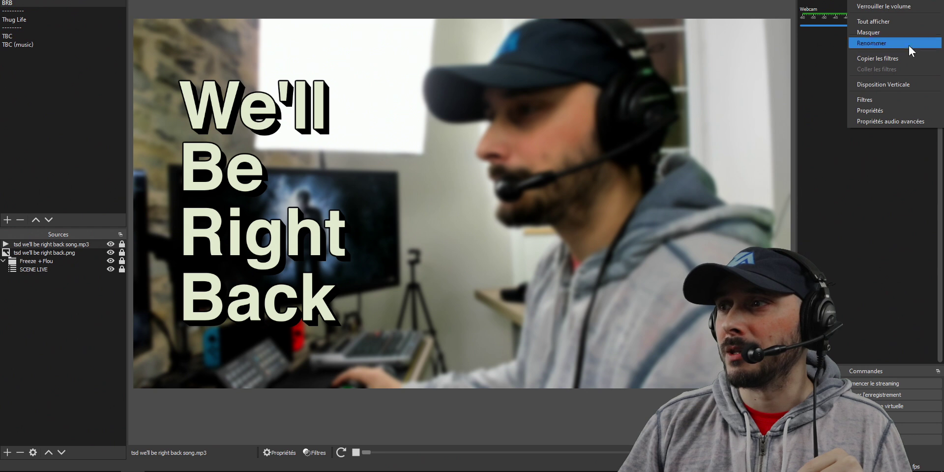
{"action": "left_click", "coordinate": [895, 120]}
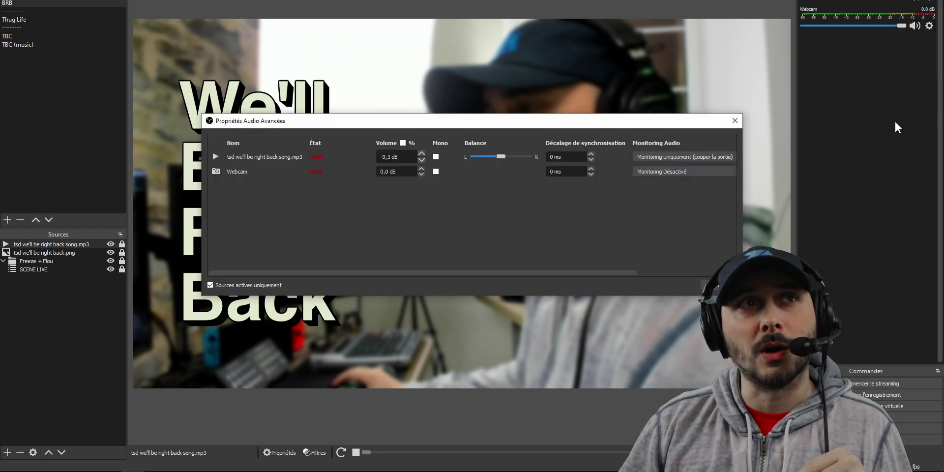
{"action": "left_click", "coordinate": [675, 156]}
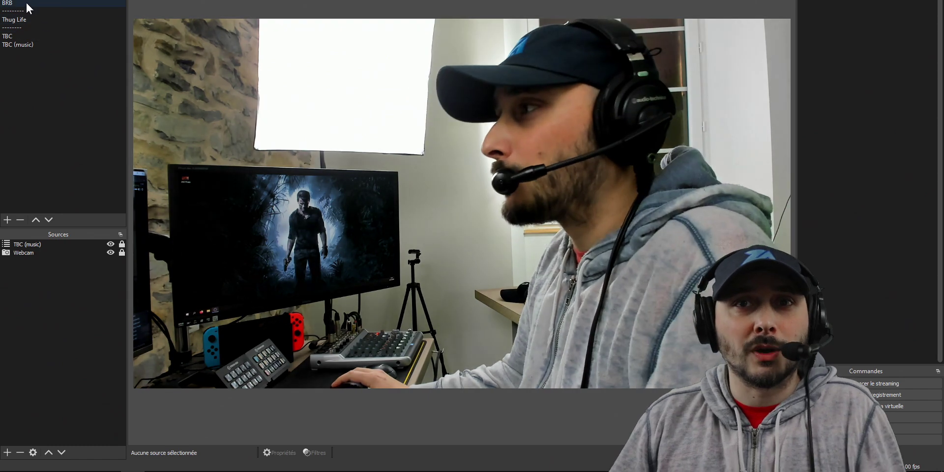
{"action": "left_click", "coordinate": [26, 3]}
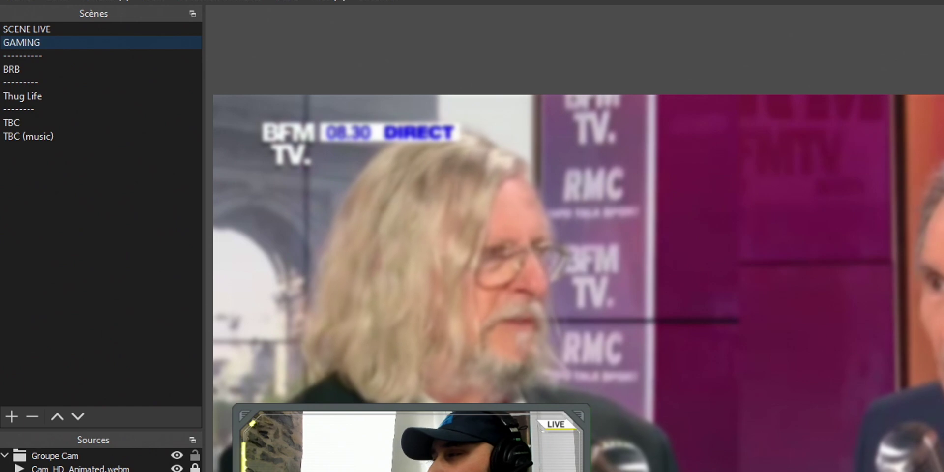
In the Thug Life scene, show the fx thug txt, glasses and joint images and the fx thug free song.mp3 source
{"action": "left_click", "coordinate": [40, 93]}
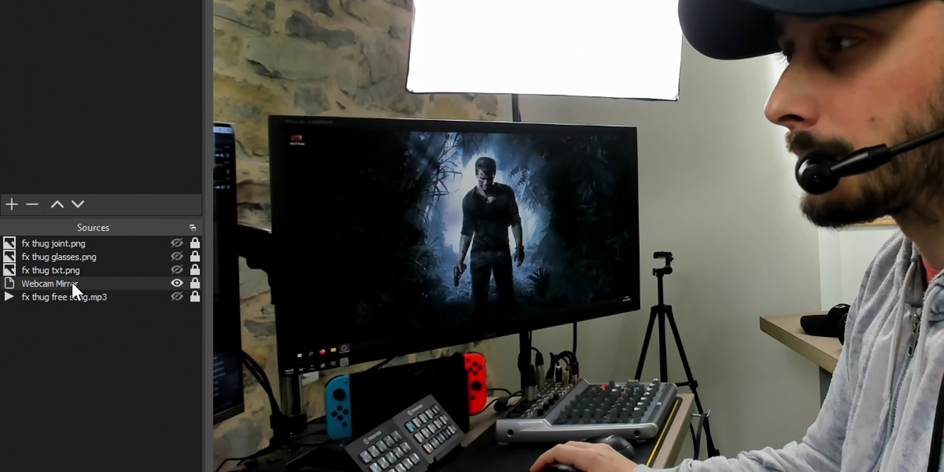
{"action": "left_click", "coordinate": [176, 270]}
{"action": "left_click", "coordinate": [176, 256]}
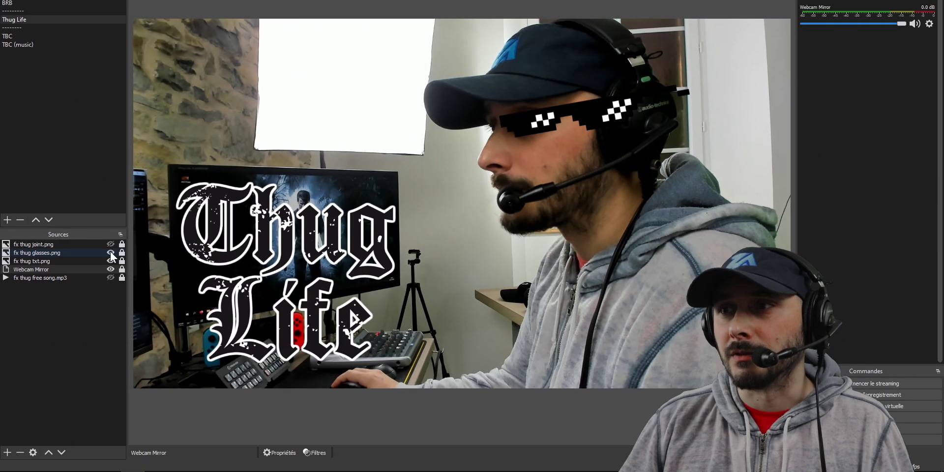
{"action": "left_click", "coordinate": [111, 245]}
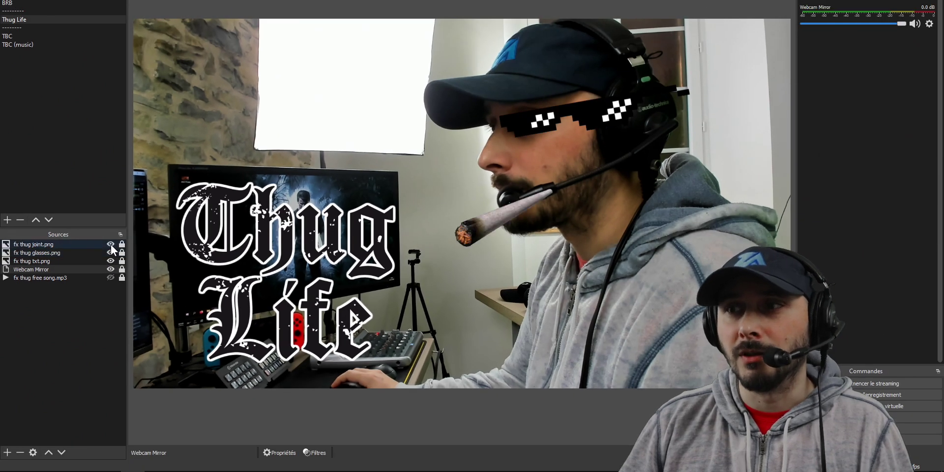
{"action": "left_click", "coordinate": [110, 278]}
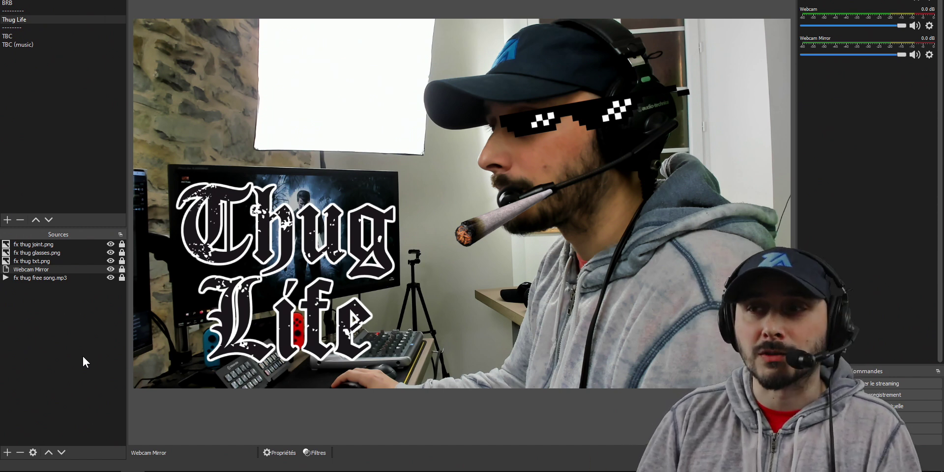
On the Webcam Mirror source, enable the Corrections colorimétrique filter and retrigger the Freeze filter
{"action": "right_click", "coordinate": [61, 270]}
{"action": "left_click", "coordinate": [83, 253]}
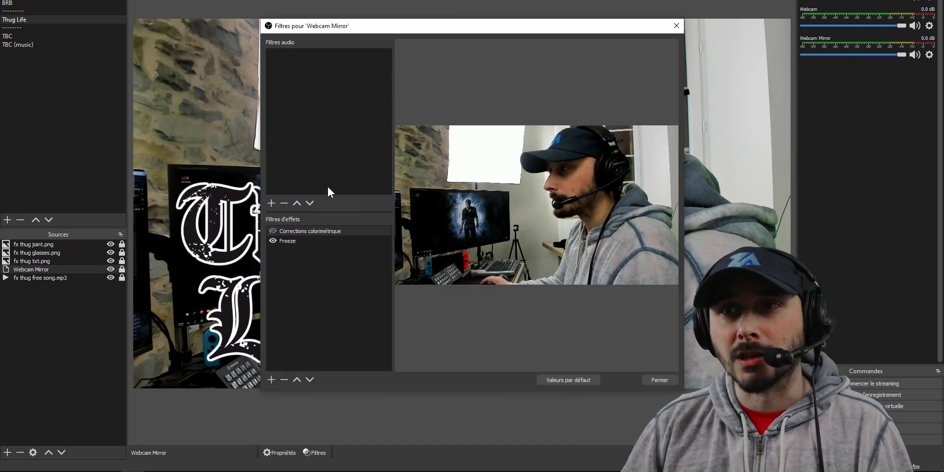
{"action": "left_click", "coordinate": [298, 240]}
{"action": "scroll", "coordinate": [397, 311], "scroll_direction": "down", "scroll_amount": 5}
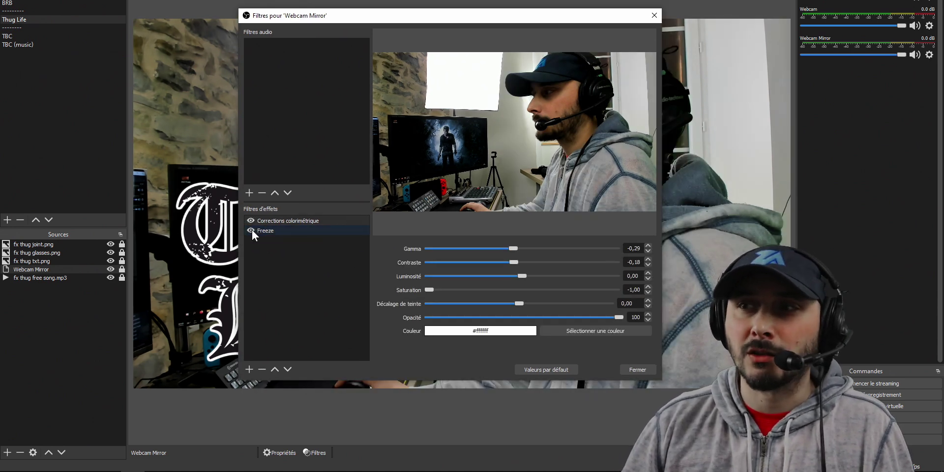
{"action": "left_click", "coordinate": [251, 229]}
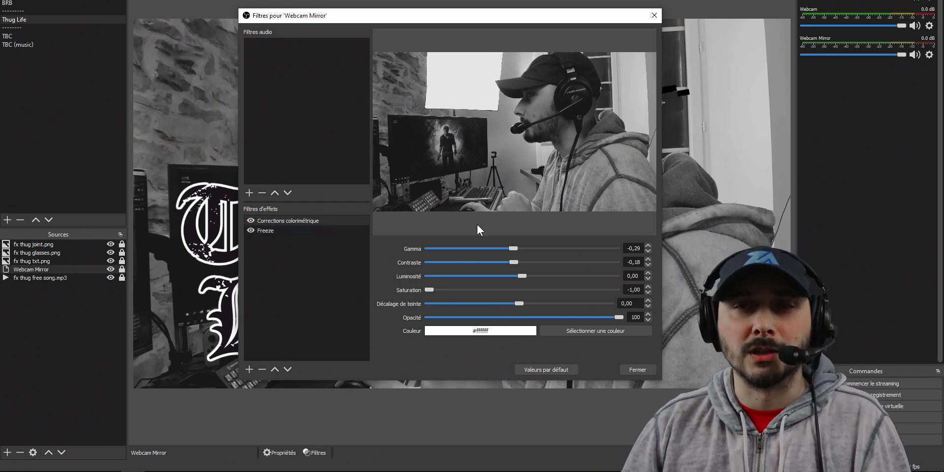
{"action": "left_click", "coordinate": [637, 370]}
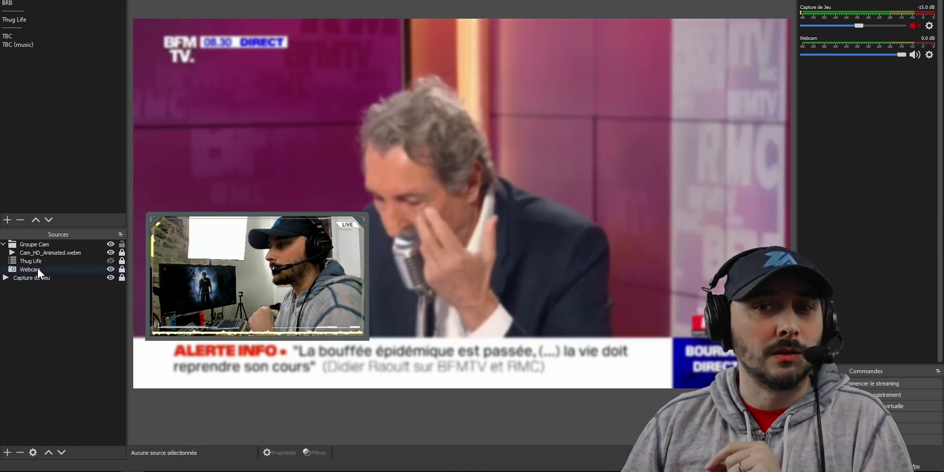
In the GAMING scene, shift the Groupe Cam overlay slightly to the right and show the Thug Life source inside it
{"action": "left_click", "coordinate": [37, 270]}
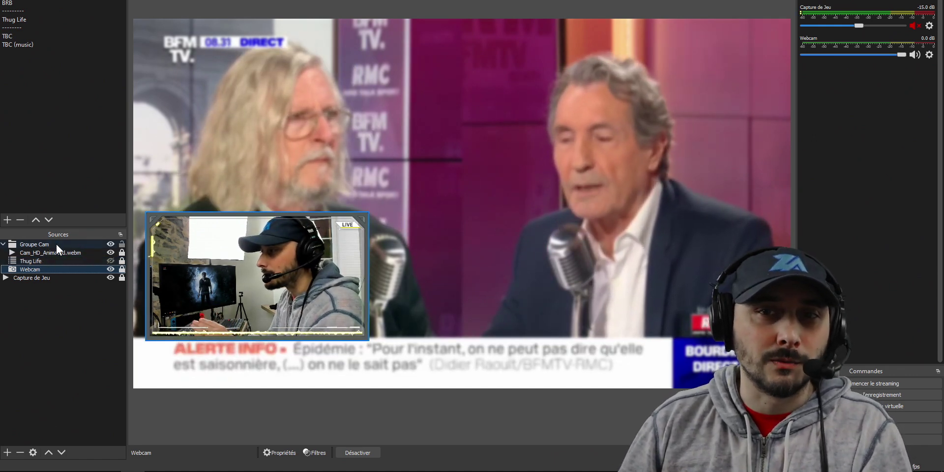
{"action": "left_click", "coordinate": [224, 257]}
{"action": "mouse_move", "coordinate": [223, 288]}
{"action": "left_mouse_down"}
{"action": "mouse_move", "coordinate": [381, 184]}
{"action": "mouse_move", "coordinate": [376, 168]}
{"action": "mouse_move", "coordinate": [349, 250]}
{"action": "mouse_move", "coordinate": [223, 289]}
{"action": "left_mouse_up"}
{"action": "left_click", "coordinate": [95, 302]}
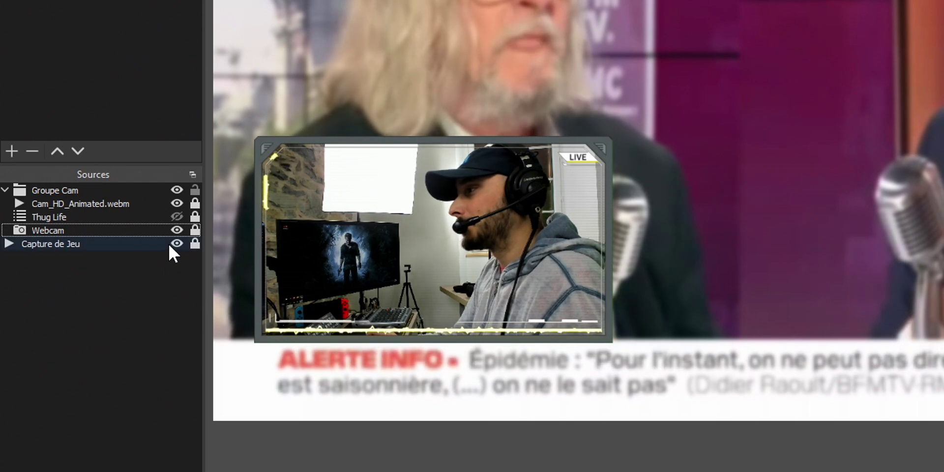
{"action": "left_click", "coordinate": [176, 217]}
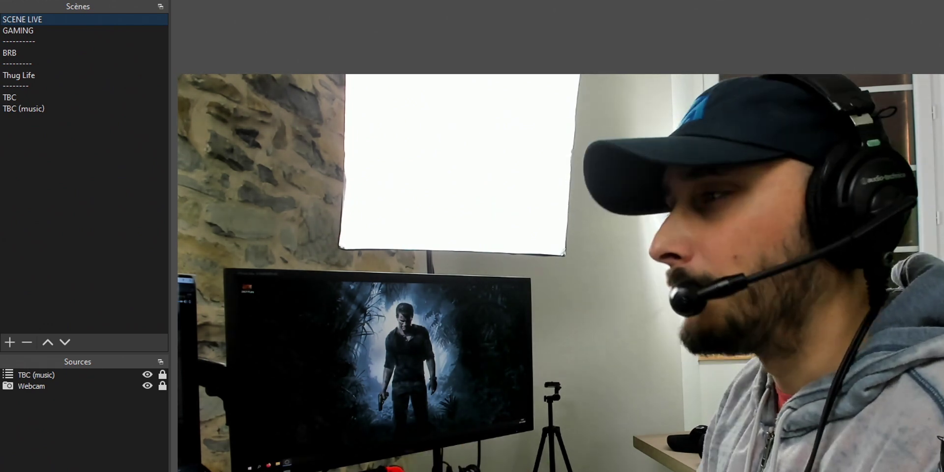
Compare the sources of the SCENE LIVE and TBC scenes, and show the to-be-continued-meme.png image in TBC
{"action": "left_click", "coordinate": [49, 98]}
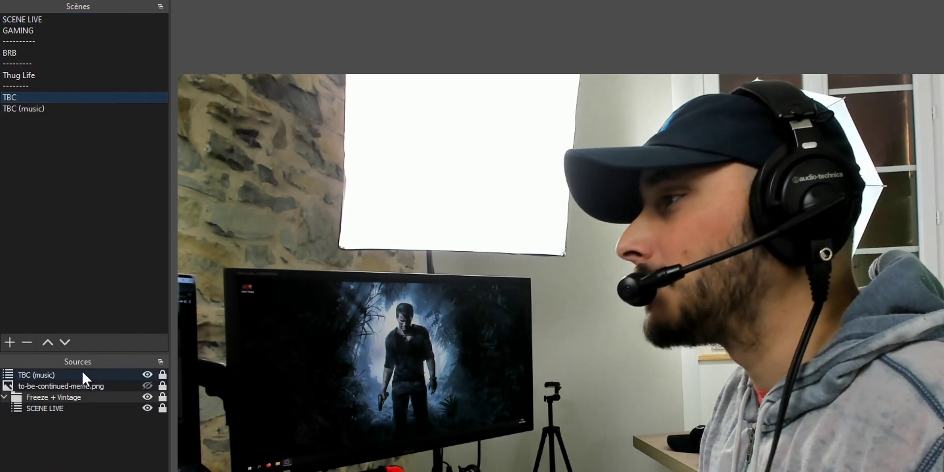
{"action": "left_click", "coordinate": [39, 19]}
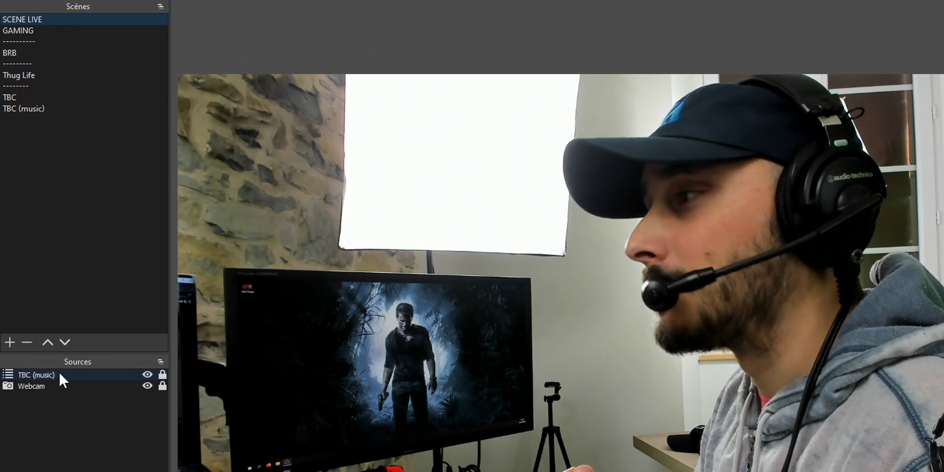
{"action": "left_click", "coordinate": [28, 96]}
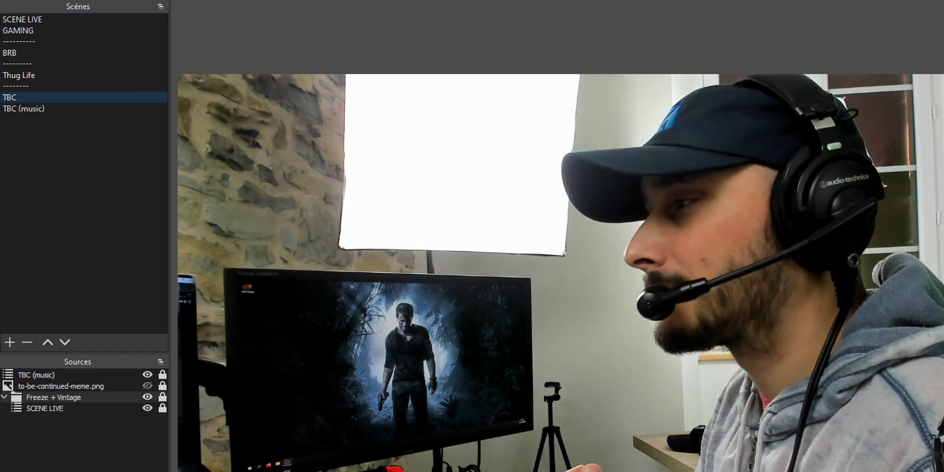
{"action": "left_click", "coordinate": [148, 386]}
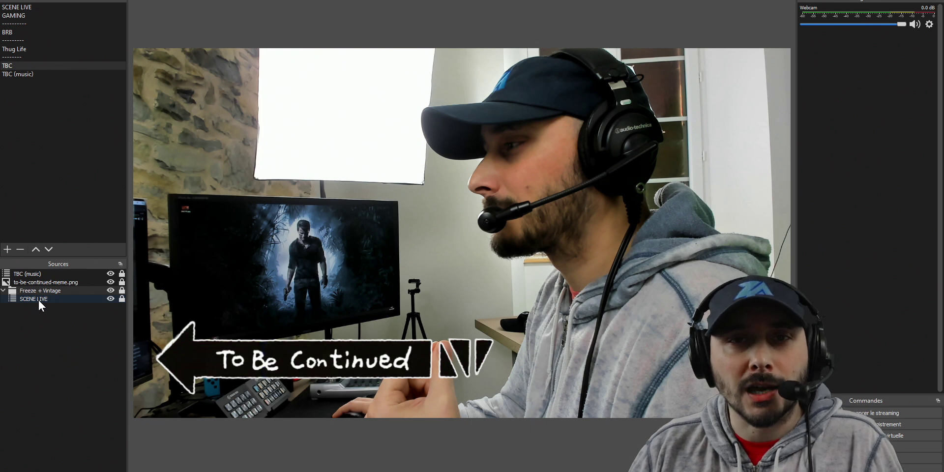
On the Freeze + Vintage group, review the Freeze filter's show and hide actions and enable the Vintage filter
{"action": "left_click", "coordinate": [46, 315]}
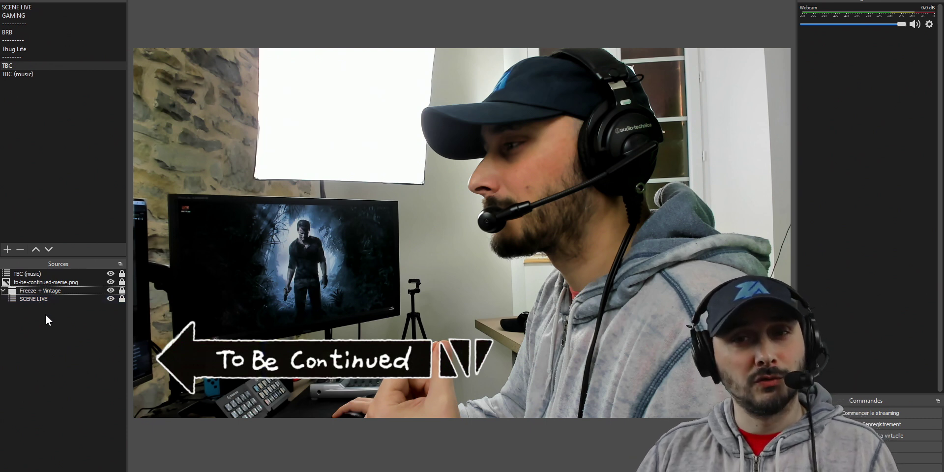
{"action": "right_click", "coordinate": [44, 291]}
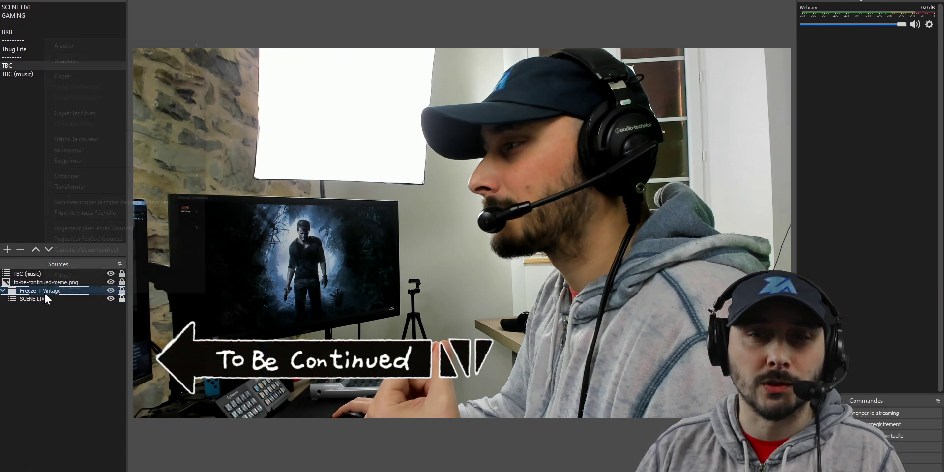
{"action": "left_click", "coordinate": [56, 273]}
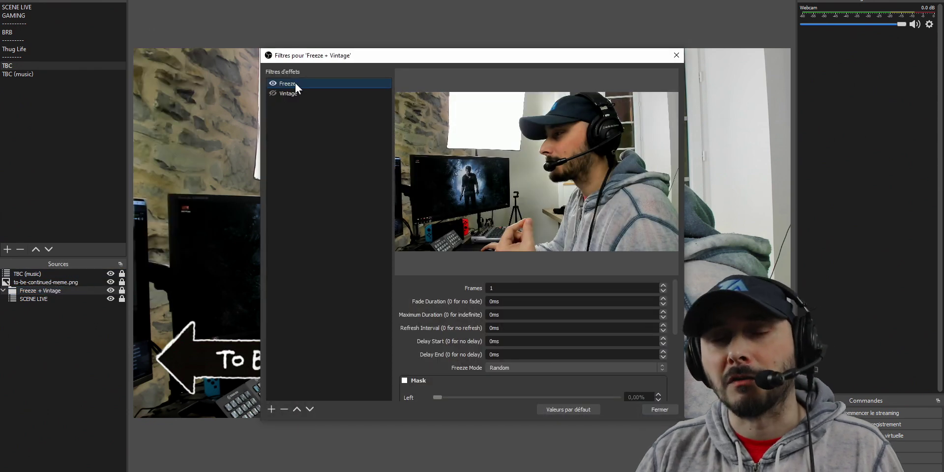
{"action": "scroll", "coordinate": [408, 325], "scroll_direction": "down", "scroll_amount": 5}
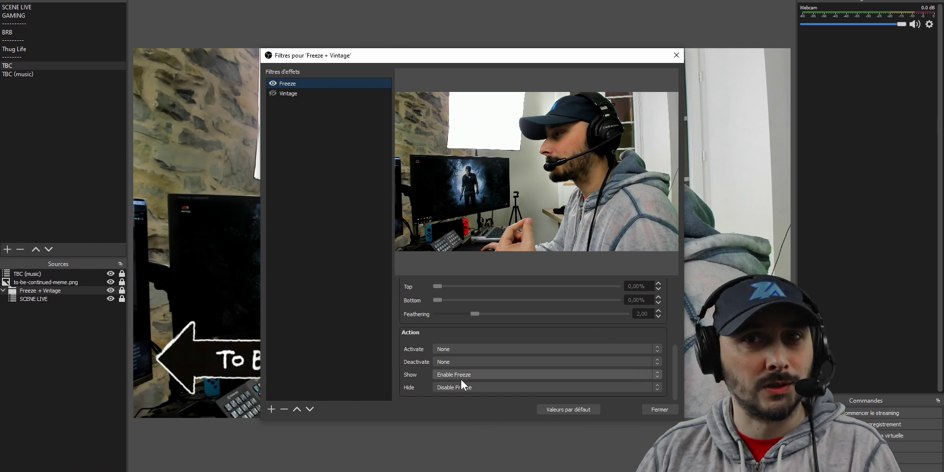
{"action": "left_click", "coordinate": [272, 93]}
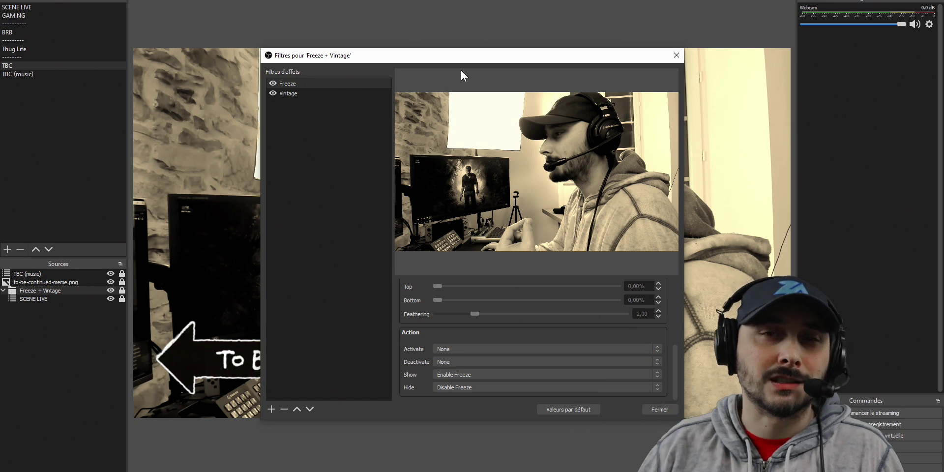
{"action": "left_click", "coordinate": [656, 408]}
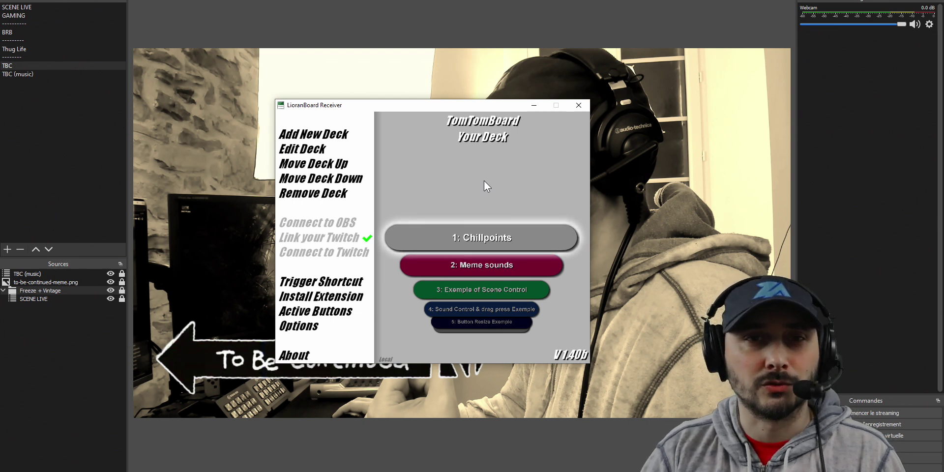
Switch to LioranBoard Receiver, open the Chillpoints deck and examine the TBC button's commands, their order and delays
{"action": "left_click", "coordinate": [485, 240]}
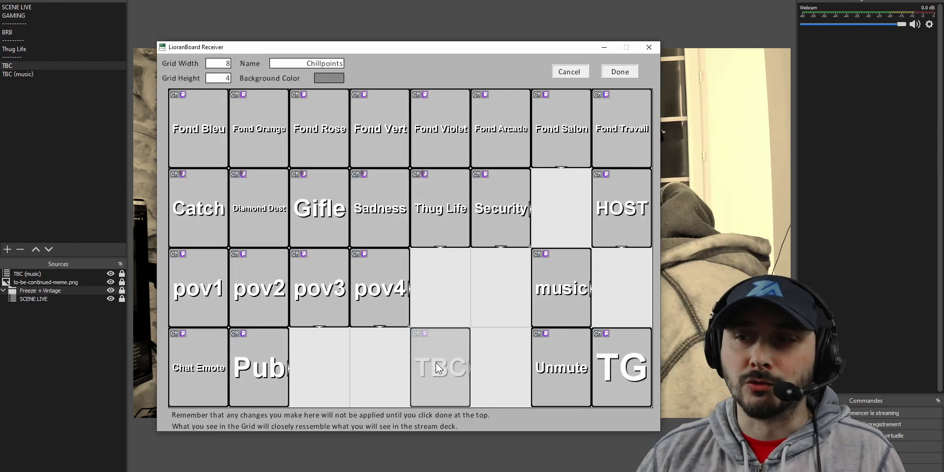
{"action": "right_click", "coordinate": [436, 363]}
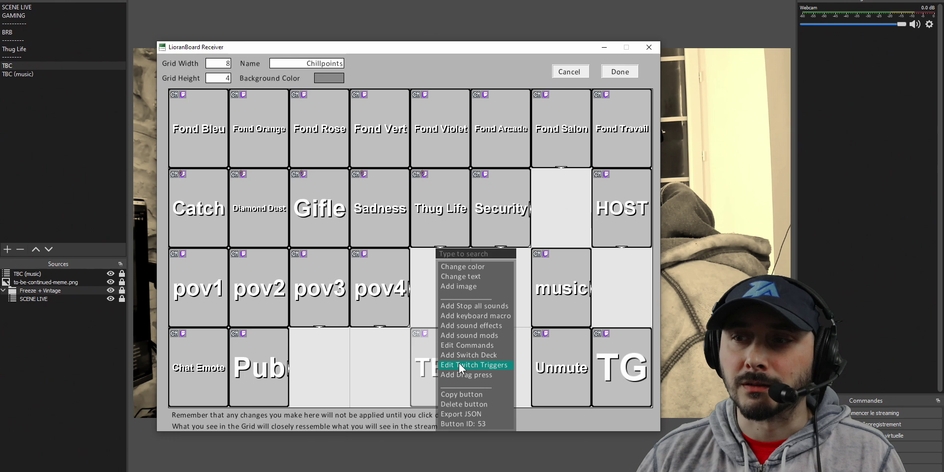
{"action": "left_click", "coordinate": [457, 364]}
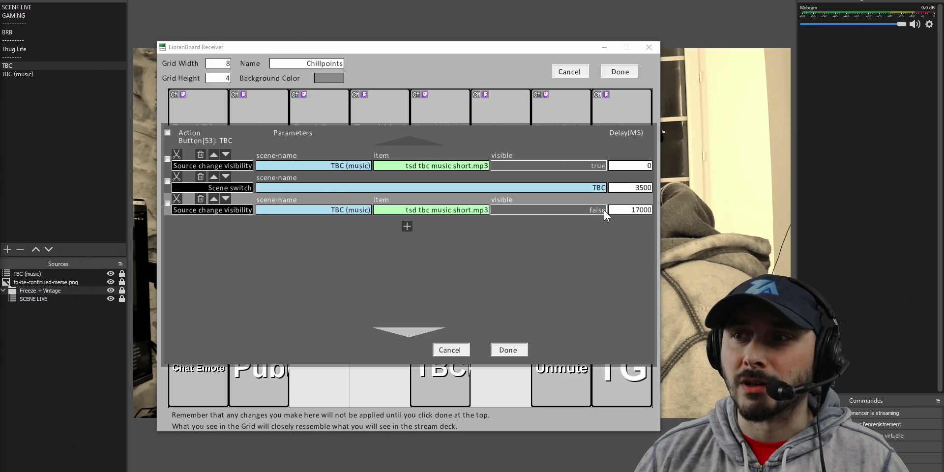
{"action": "left_click", "coordinate": [510, 348]}
Examine the TBC button's Twitch triggers and the available trigger types such as Point Redeem, and close the deck editor
{"action": "right_click", "coordinate": [445, 363]}
{"action": "left_click", "coordinate": [471, 364]}
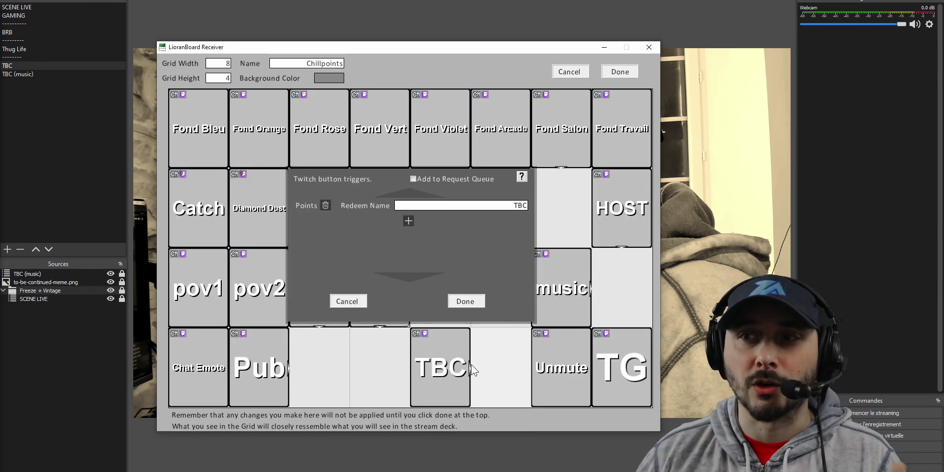
{"action": "left_click", "coordinate": [408, 221]}
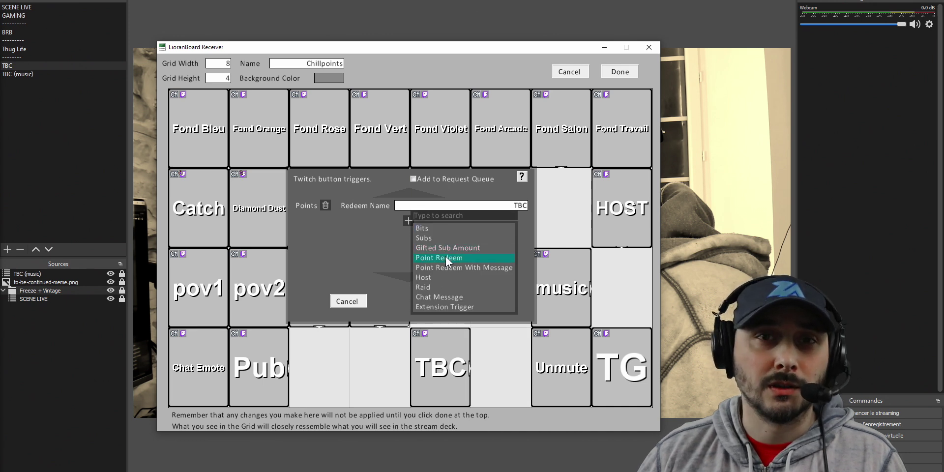
{"action": "left_click", "coordinate": [445, 257]}
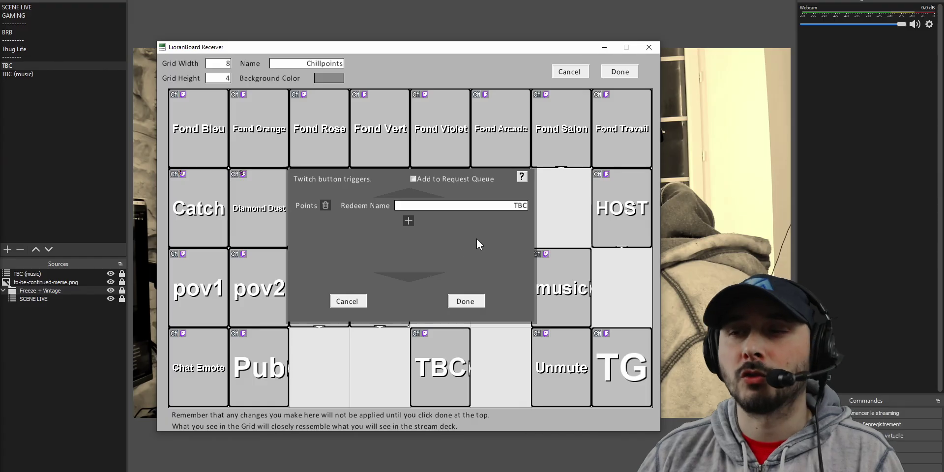
{"action": "left_click", "coordinate": [460, 301]}
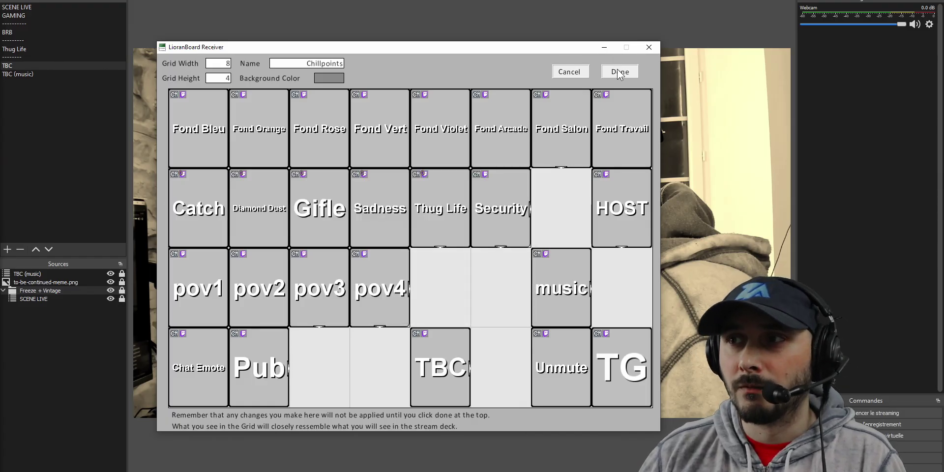
{"action": "left_click", "coordinate": [618, 70]}
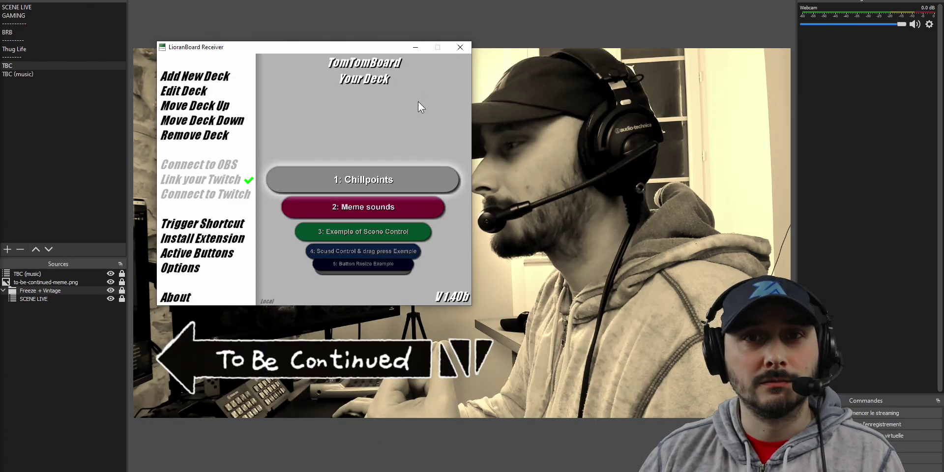